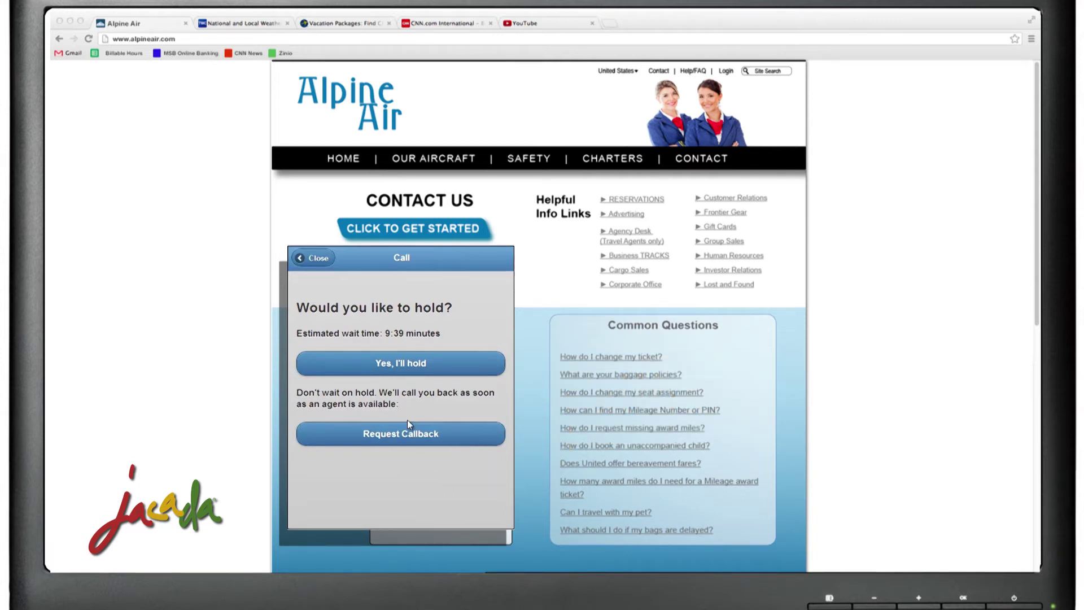
Leave call options, open a live chat with agent John Smith, and send 'great. what are my options now?'
left_click(315, 259)
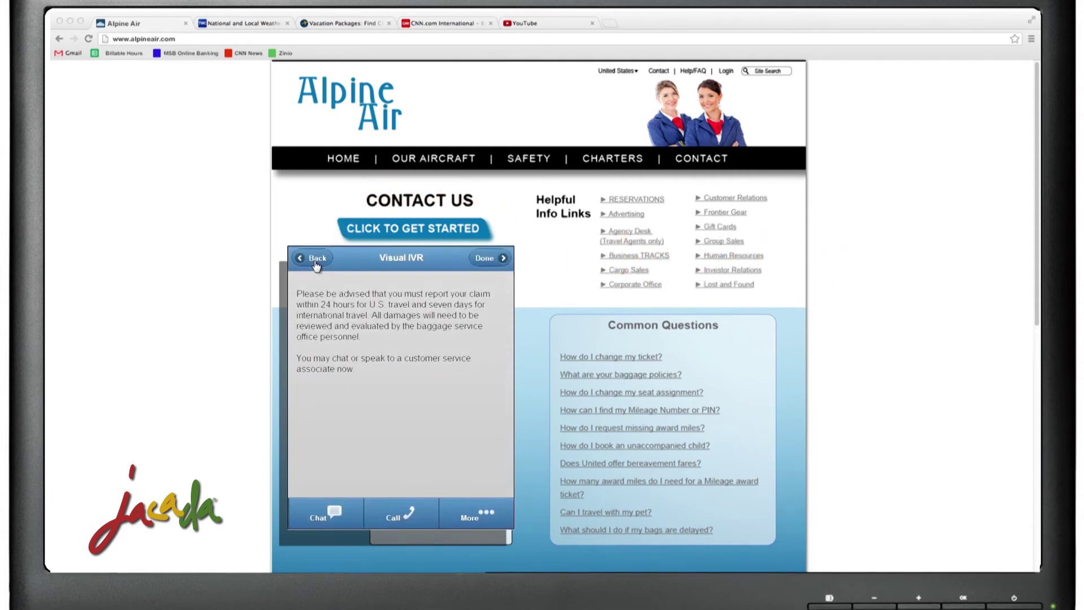
left_click(329, 511)
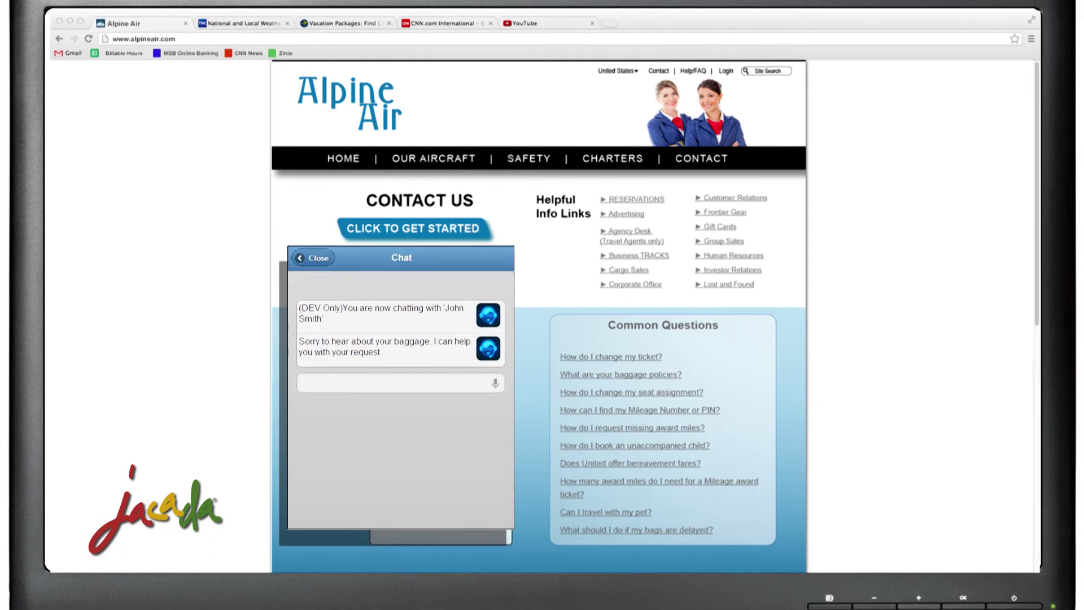
left_click(419, 383)
type("great. what are")
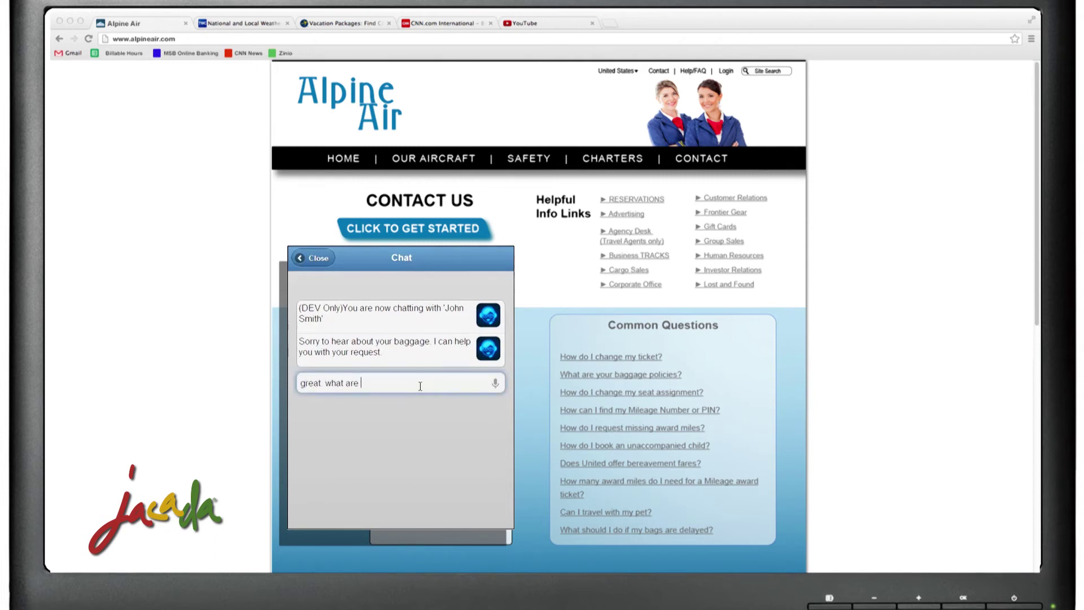
type("my options now?")
key("Return")
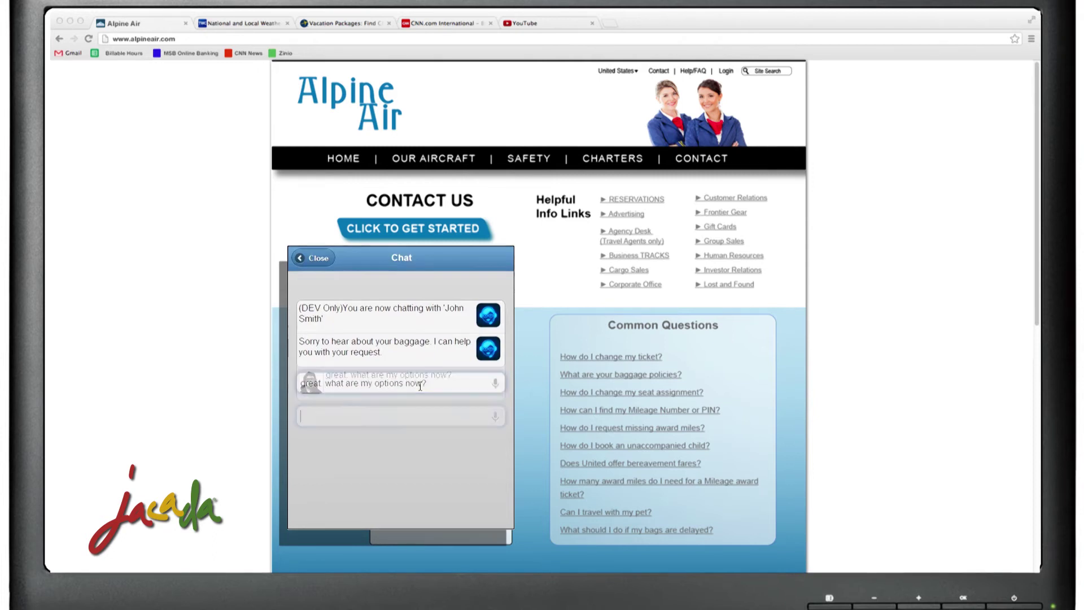